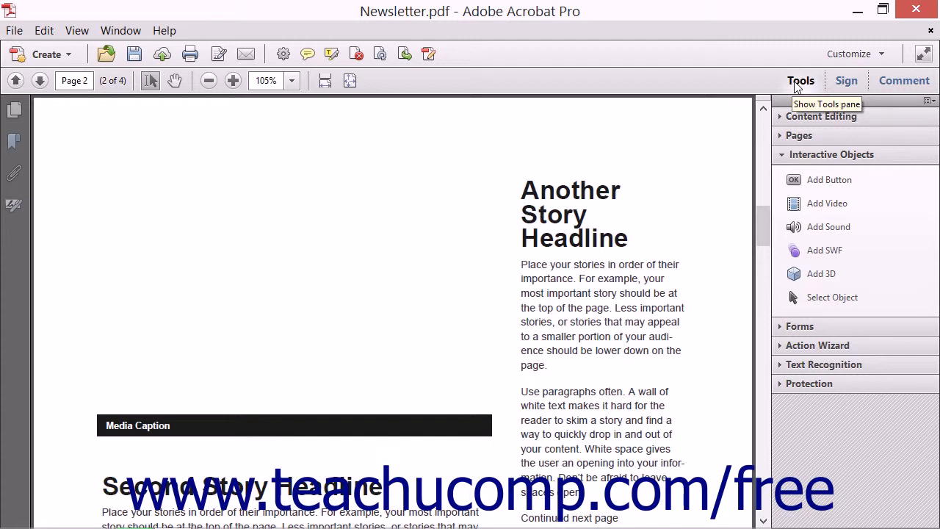
# Draw a video area directly above the Media Caption bar on page 2, matching the bar's width.
pyautogui.click(823, 206)
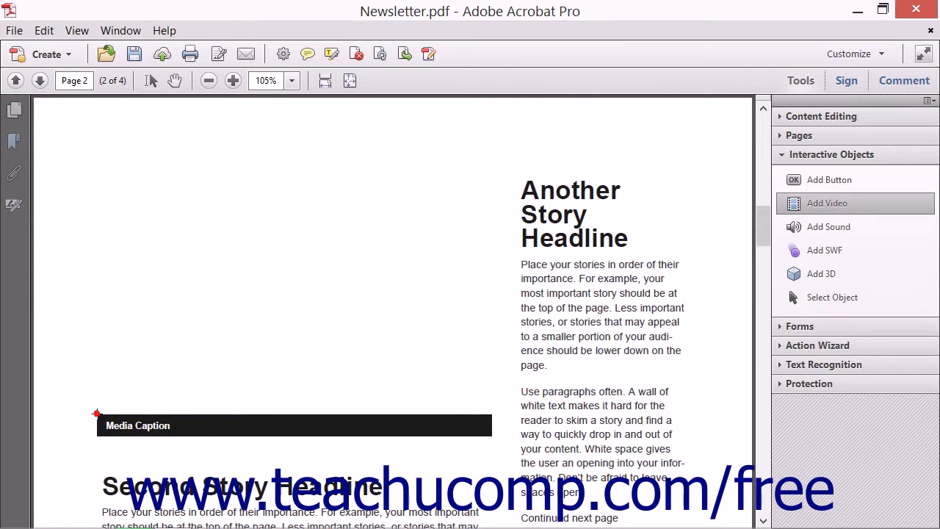
pyautogui.moveTo(96, 414); pyautogui.dragTo(491, 222)
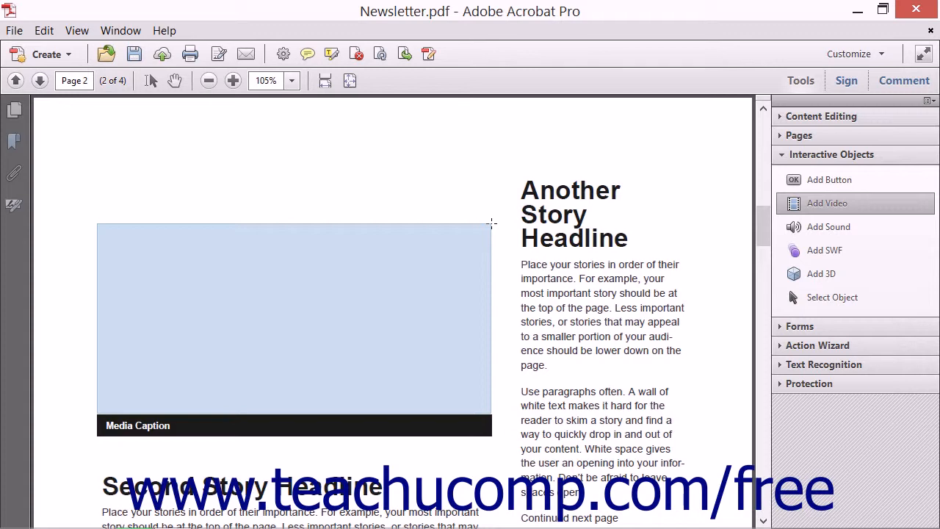
pyautogui.moveTo(491, 222); pyautogui.dragTo(491, 222)
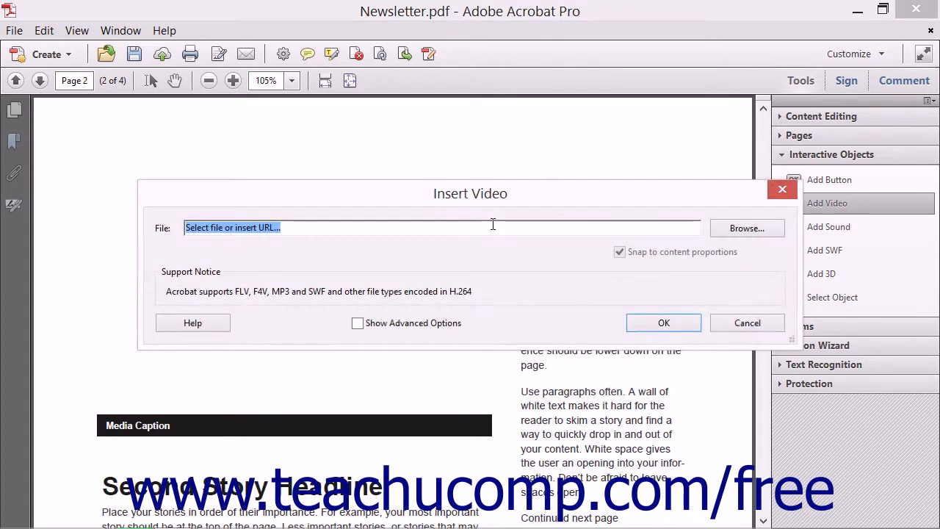
pyautogui.moveTo(514, 201); pyautogui.dragTo(418, 121)
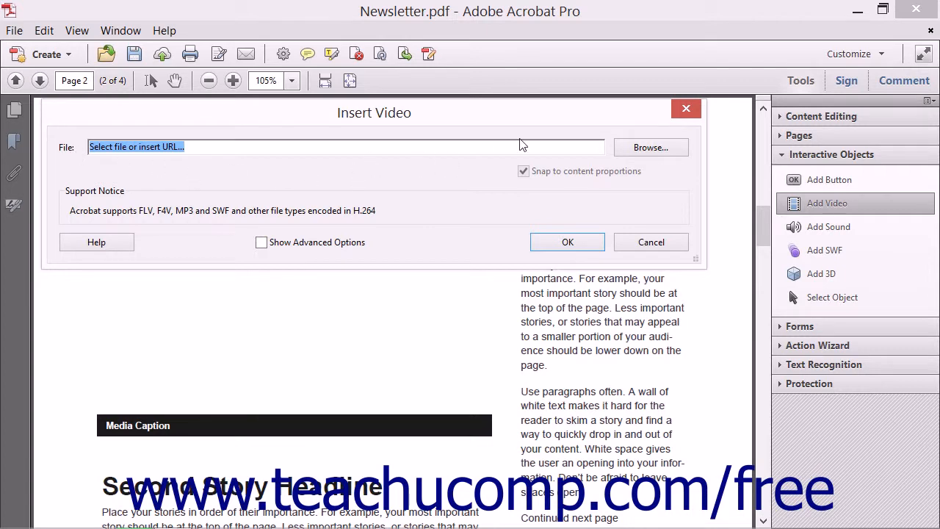
# Choose the FLV video 26.1 from the Documents folder as the file to insert.
pyautogui.click(643, 149)
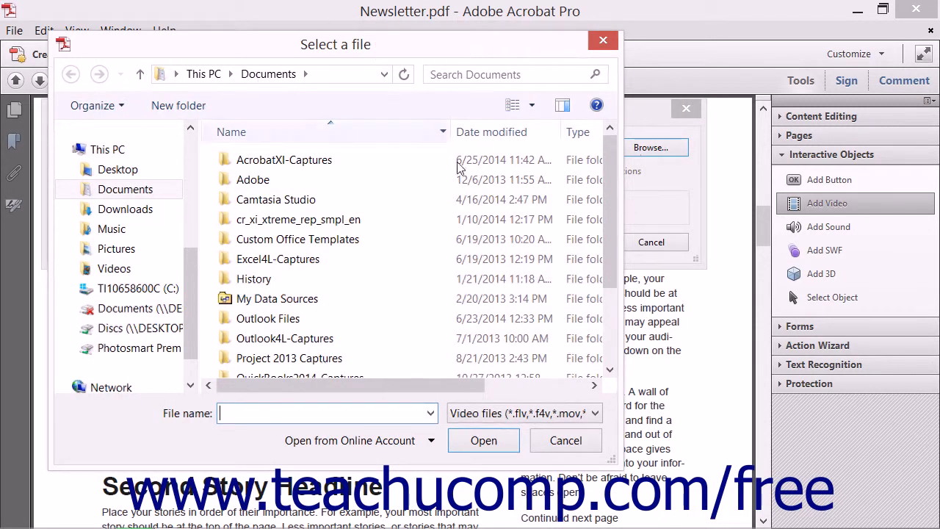
pyautogui.moveTo(610, 155); pyautogui.dragTo(619, 251)
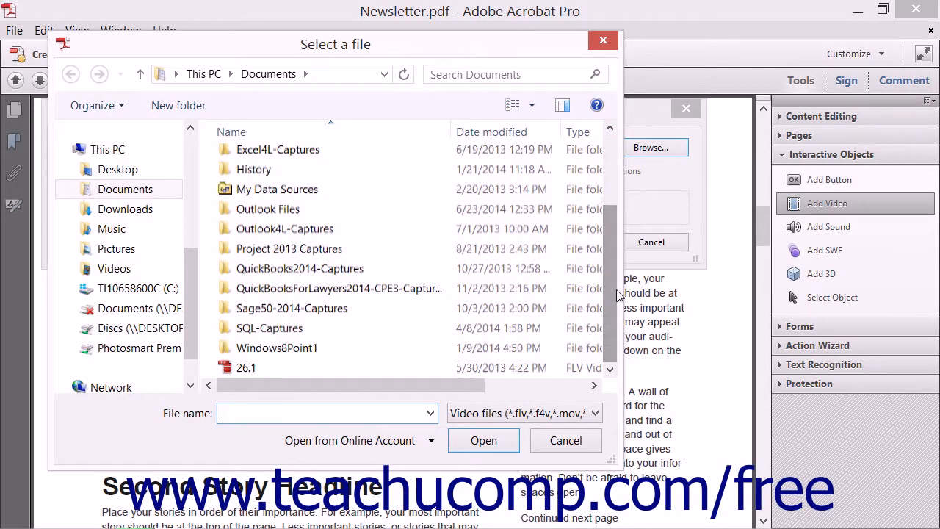
pyautogui.click(249, 366)
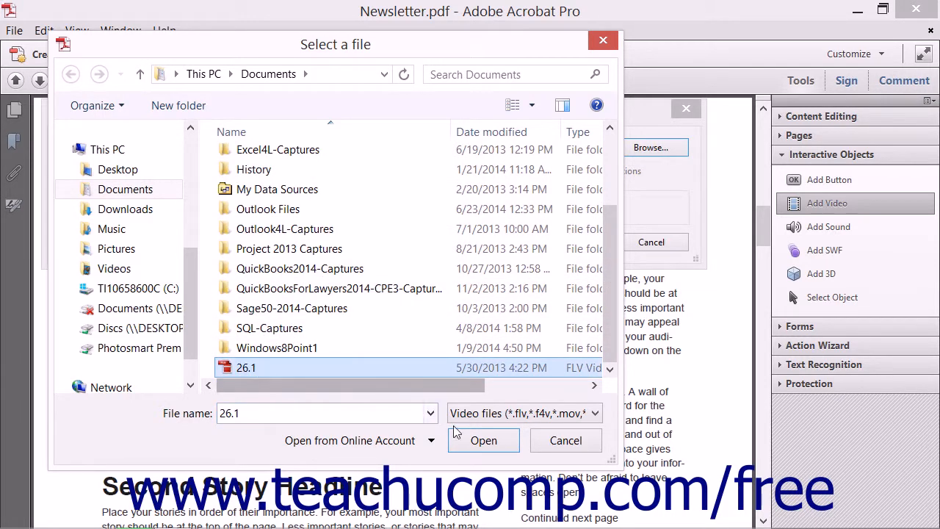
pyautogui.click(481, 440)
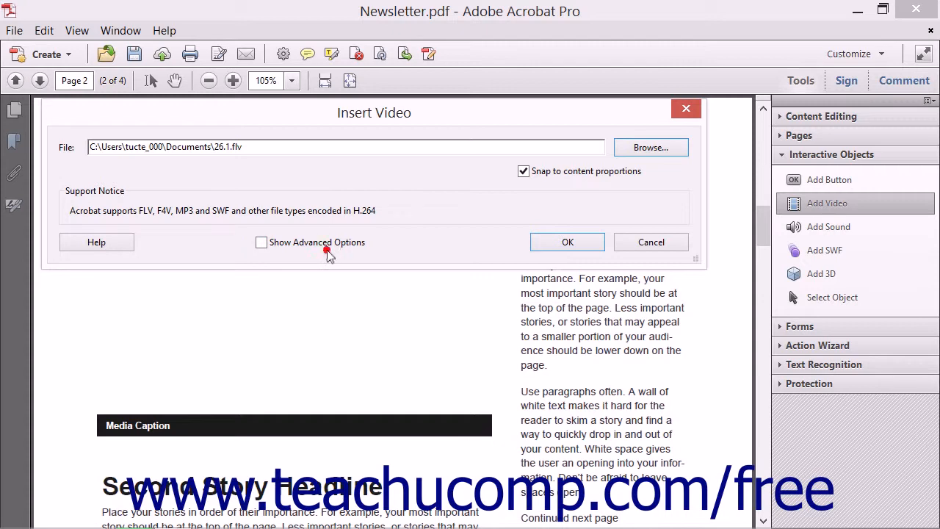
# Show the video's advanced options and examine the choices for enabling, disabling, playback style and border width.
pyautogui.click(262, 243)
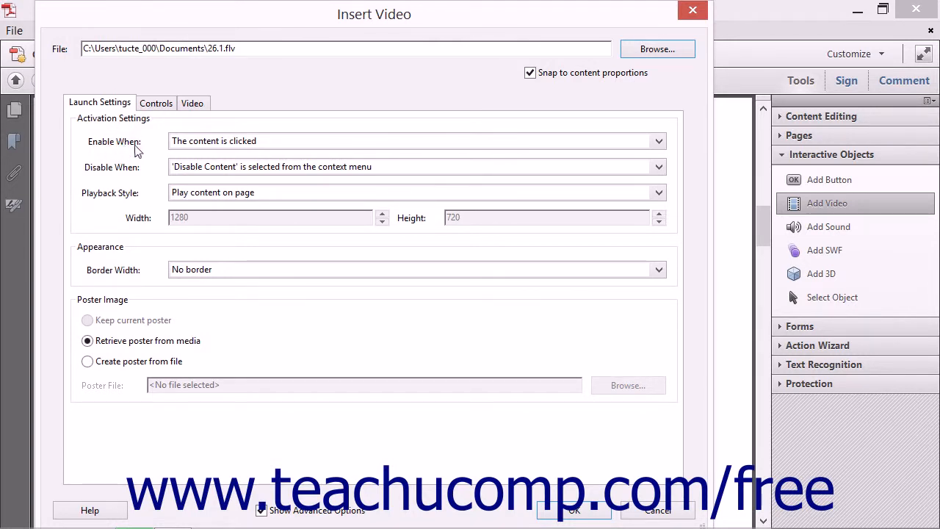
pyautogui.click(658, 141)
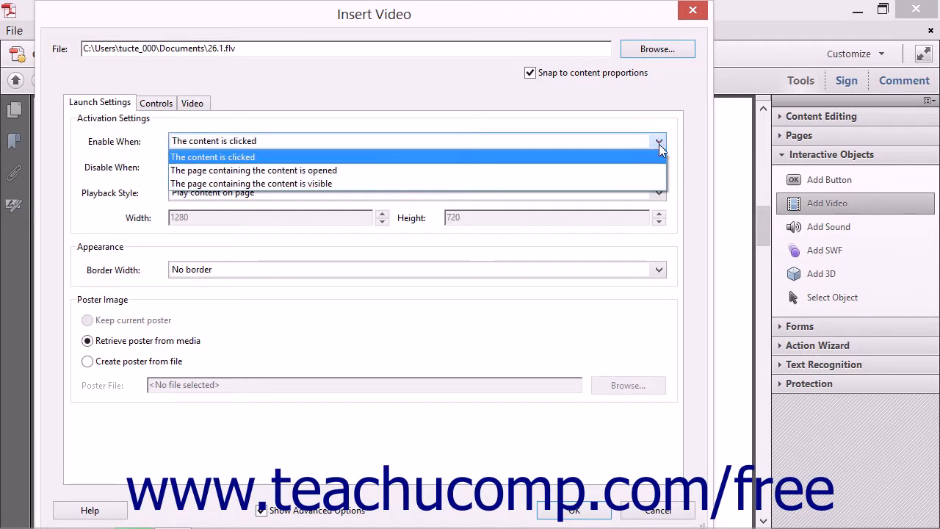
pyautogui.click(659, 145)
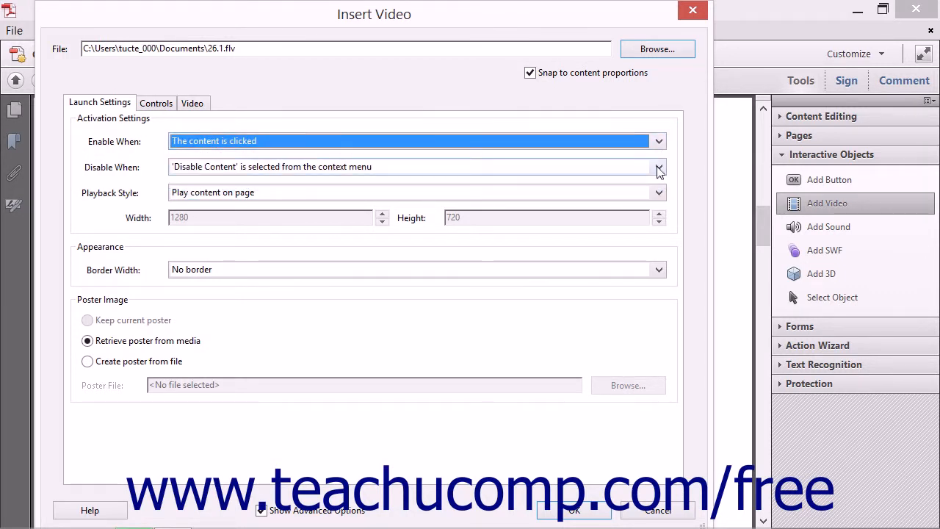
pyautogui.click(658, 169)
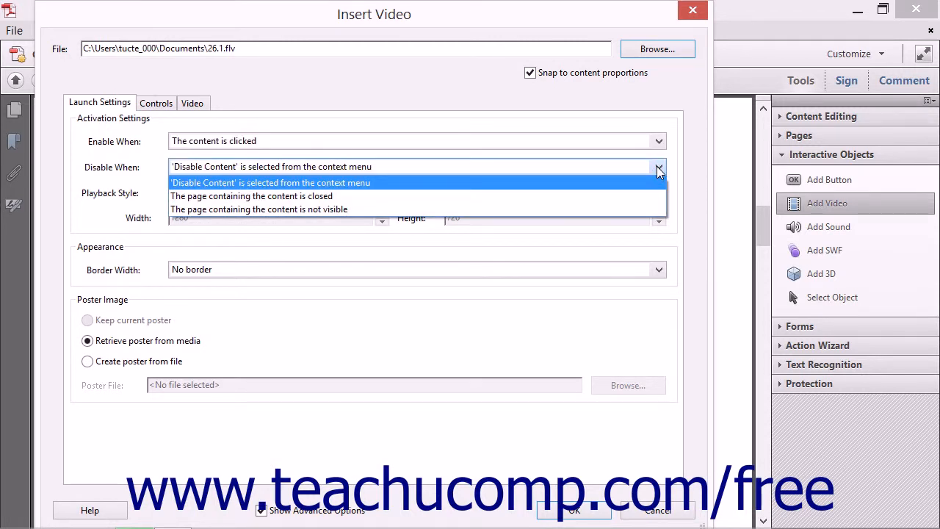
pyautogui.click(659, 169)
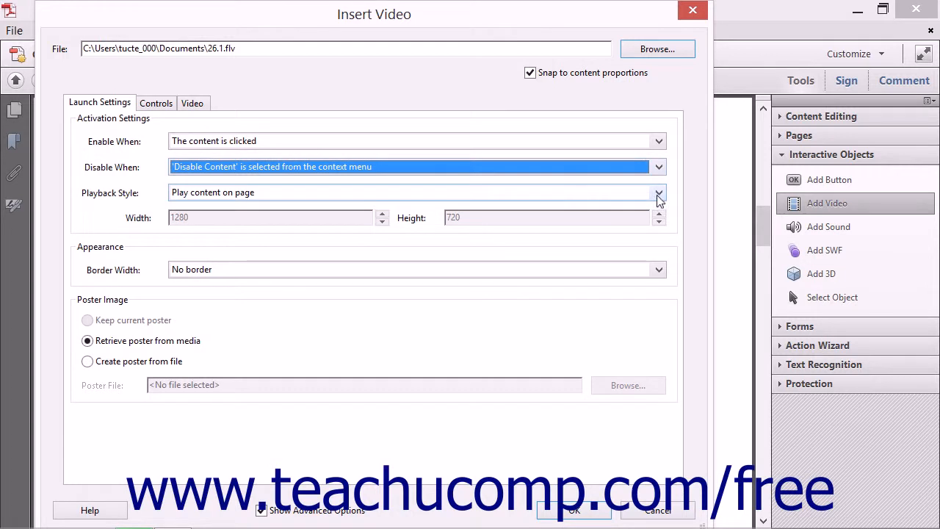
pyautogui.click(657, 195)
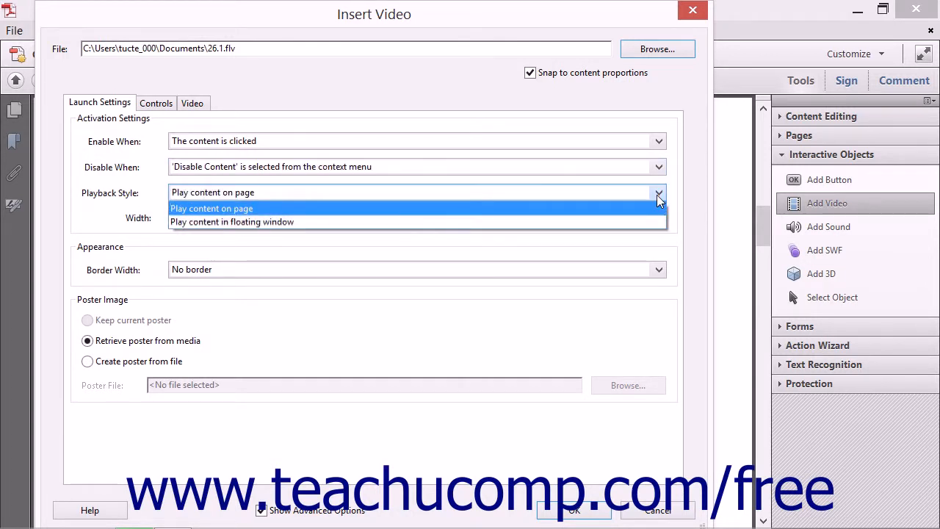
pyautogui.click(657, 194)
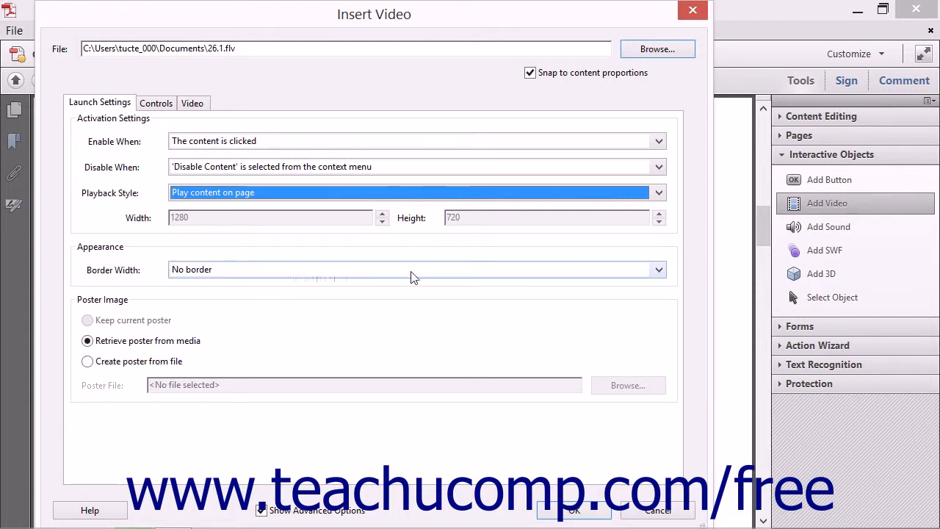
pyautogui.click(659, 271)
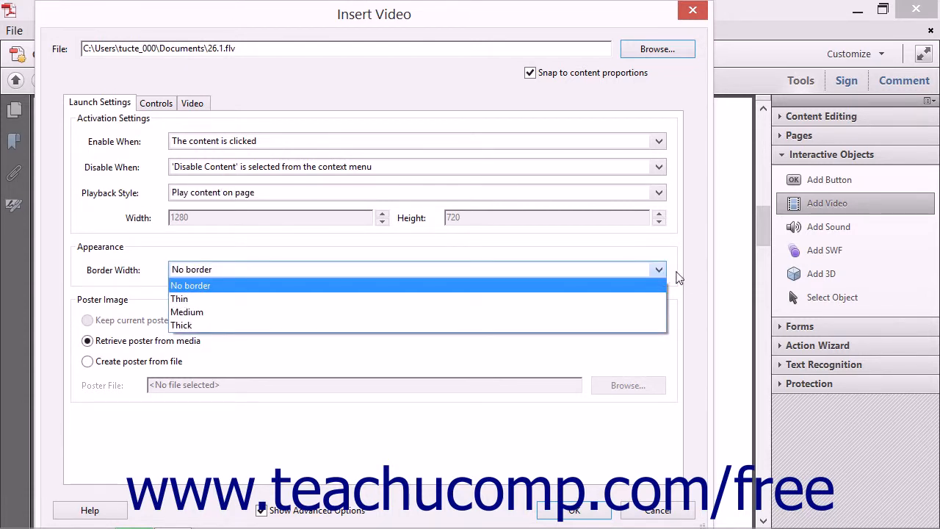
pyautogui.click(676, 273)
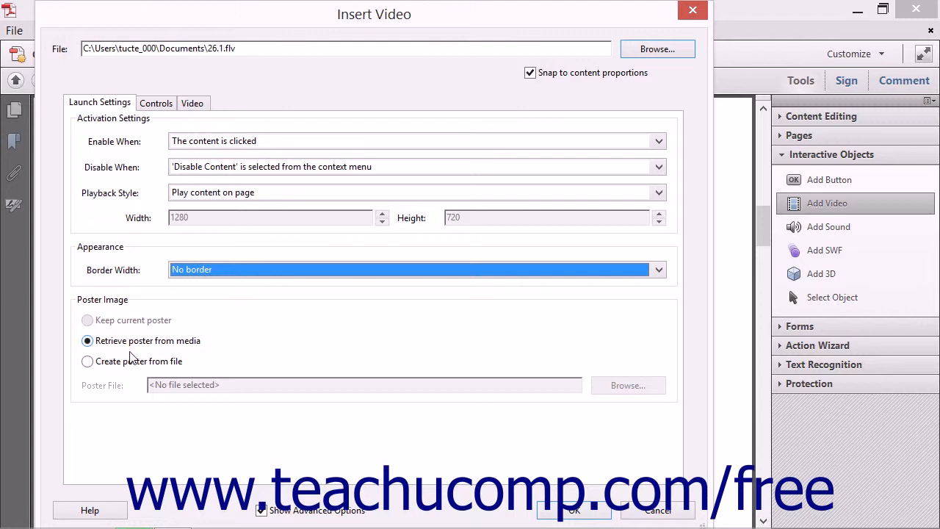
# Try creating the poster image from a file, cancel the file selection, and return to retrieving the poster from media.
pyautogui.click(127, 364)
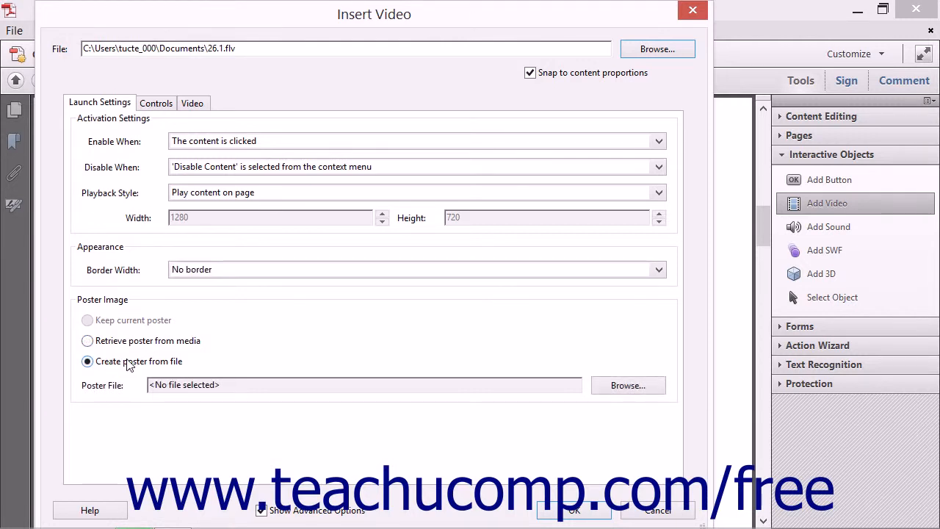
pyautogui.click(627, 384)
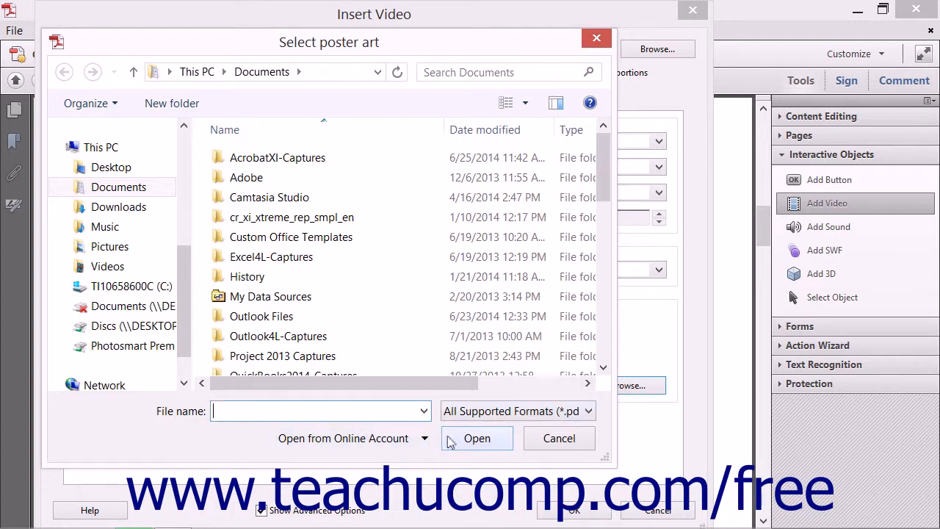
pyautogui.click(542, 436)
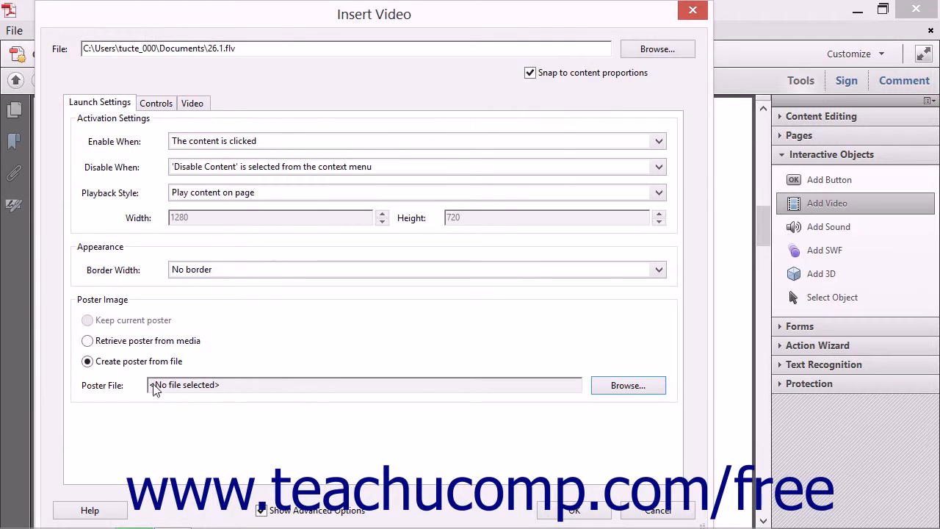
pyautogui.click(88, 342)
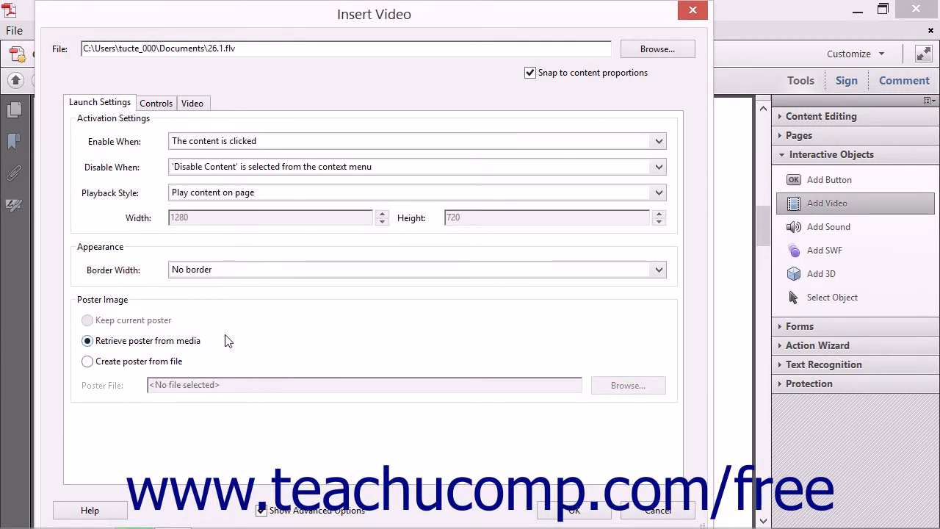
# Set the video's playback controls to the All Controls skin with a bright green color.
pyautogui.click(156, 104)
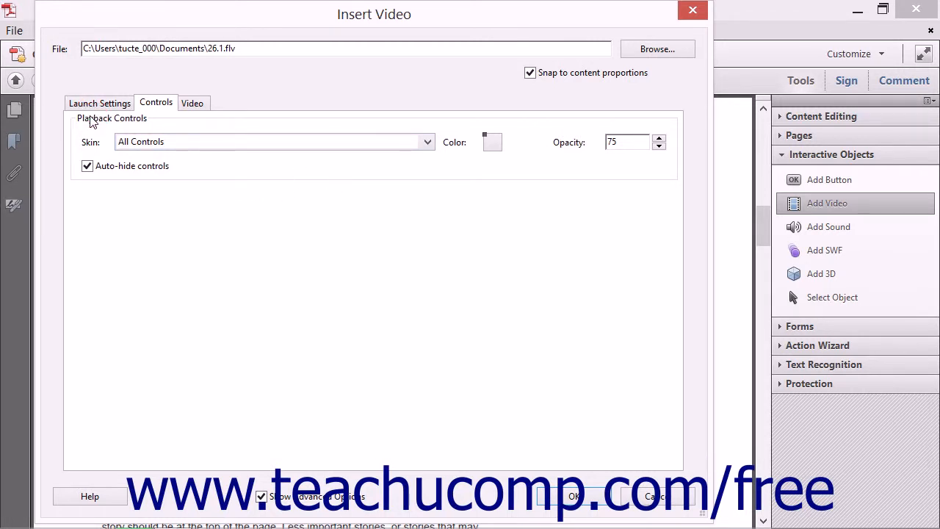
pyautogui.click(430, 143)
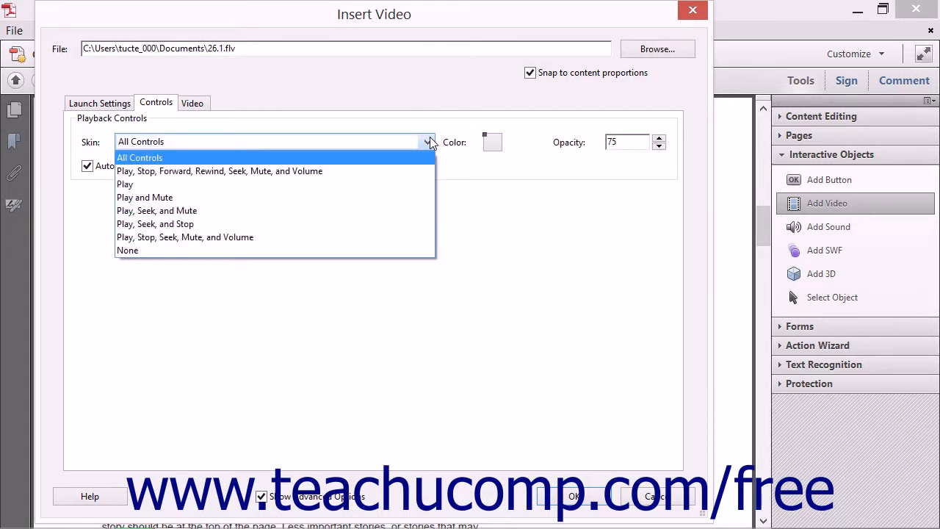
pyautogui.click(257, 162)
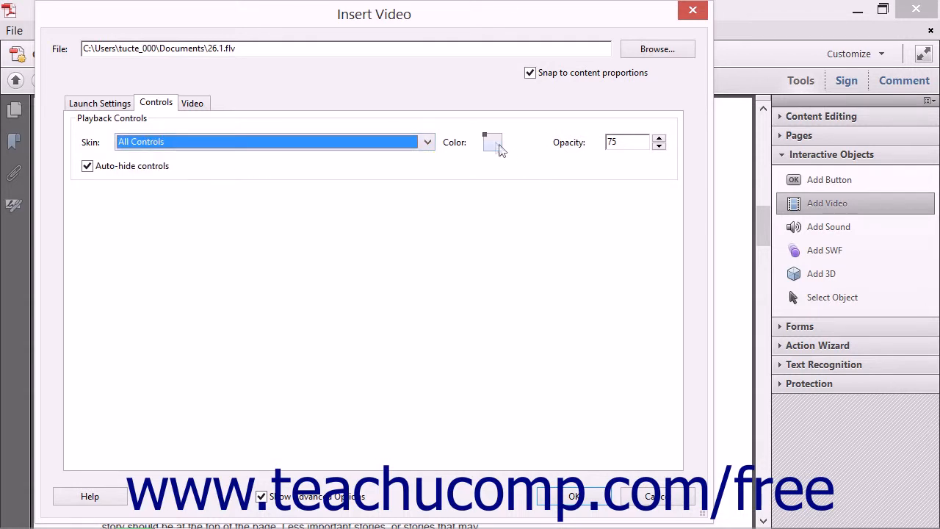
pyautogui.click(494, 143)
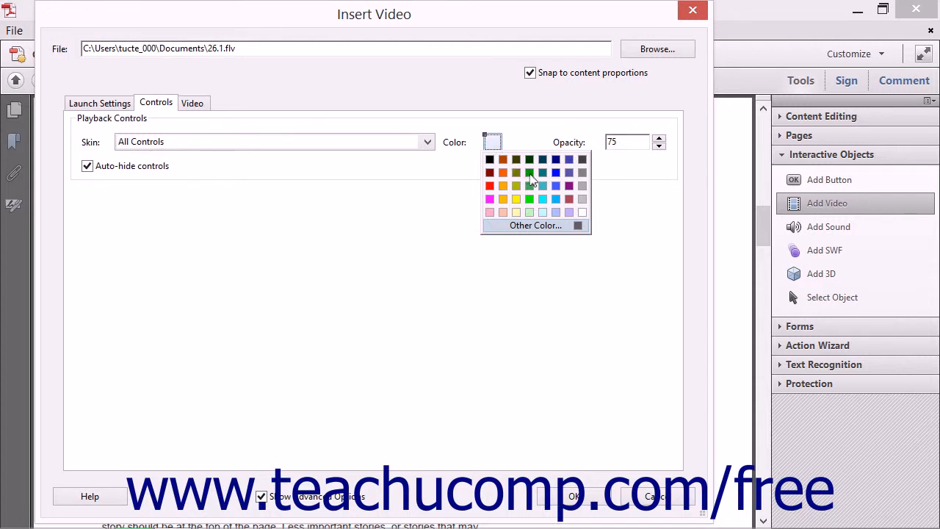
pyautogui.click(531, 199)
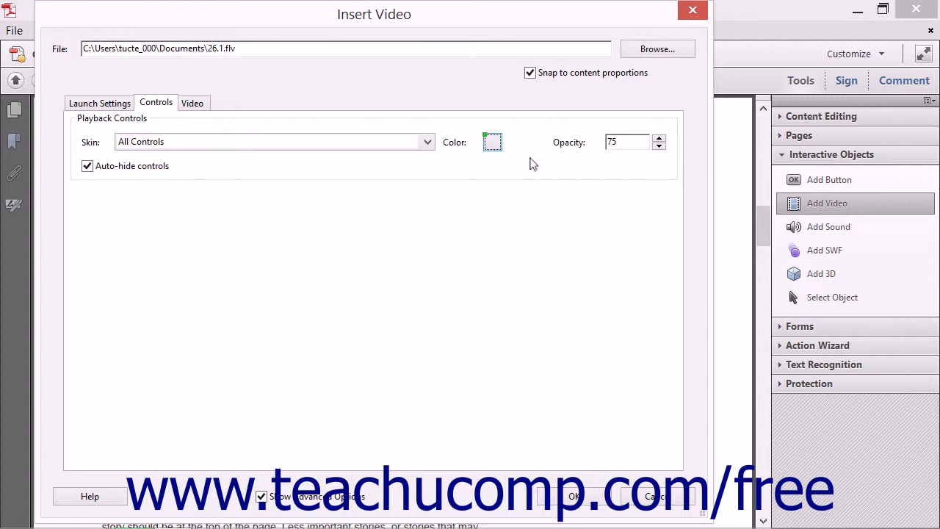
pyautogui.click(625, 144)
# View the video's chapter points settings, then dismiss the Insert Video dialog without inserting the video.
pyautogui.click(197, 107)
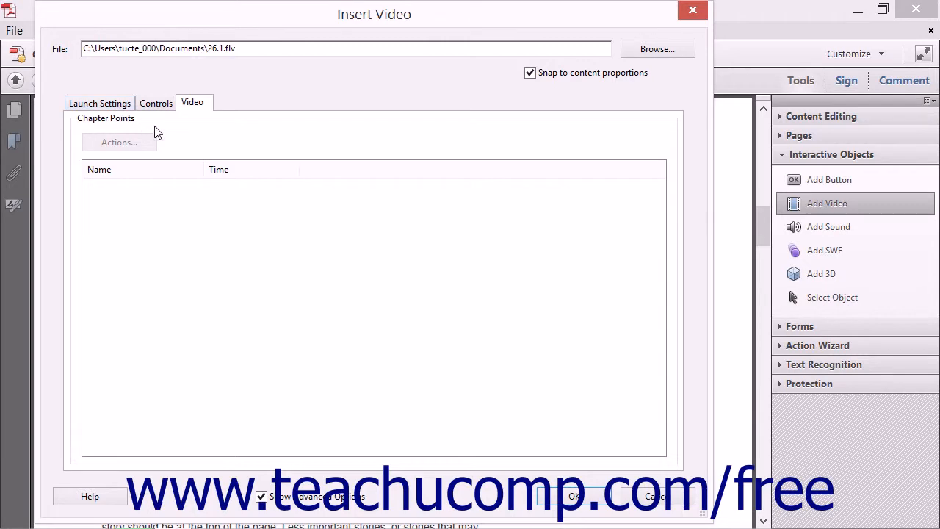
pyautogui.click(693, 10)
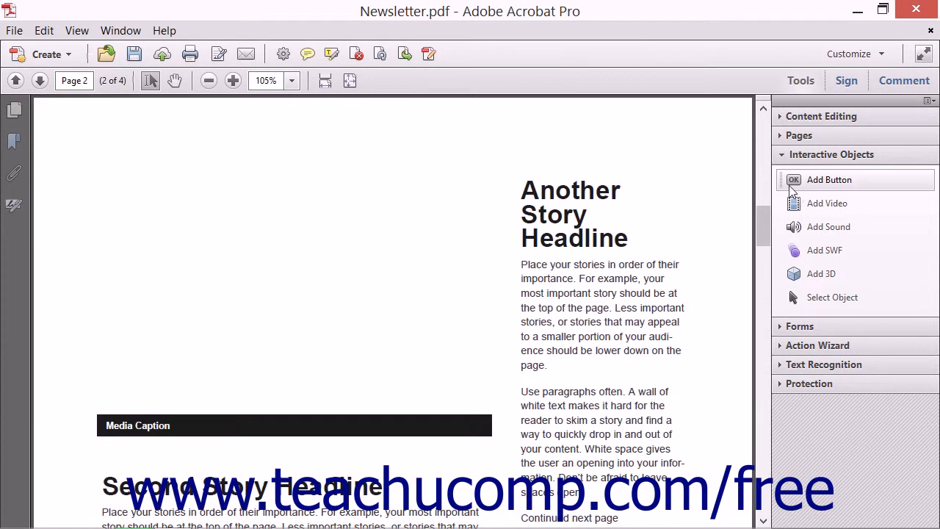
# Draw a small SWF area above the "Another Story Headline" heading and choose ClearExternalAll.swf from Documents as its file.
pyautogui.click(808, 249)
pyautogui.moveTo(527, 124); pyautogui.dragTo(599, 163)
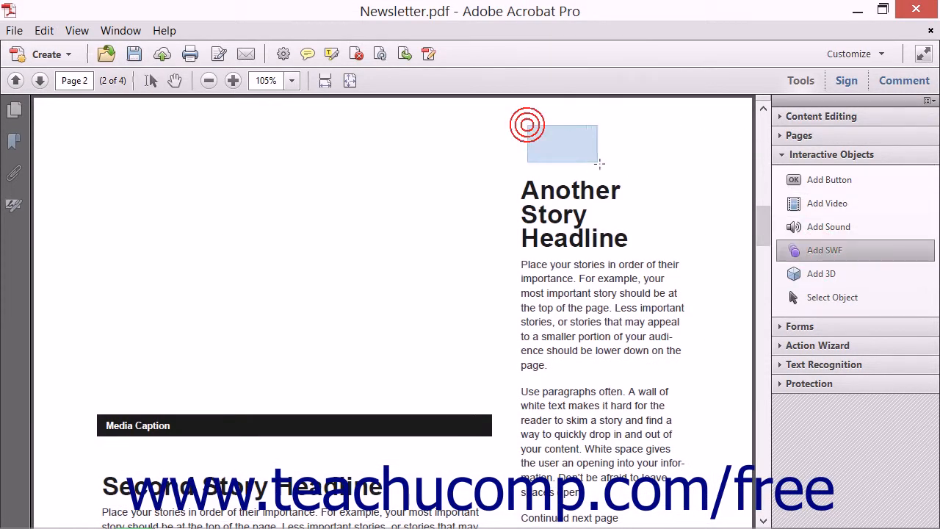
pyautogui.click(737, 252)
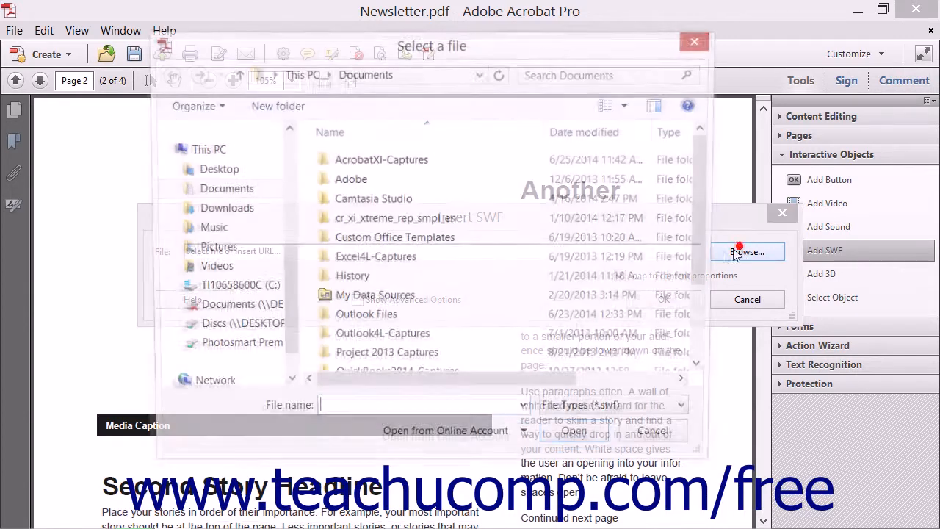
pyautogui.scroll(-2, 708, 213)
pyautogui.click(420, 366)
pyautogui.click(579, 439)
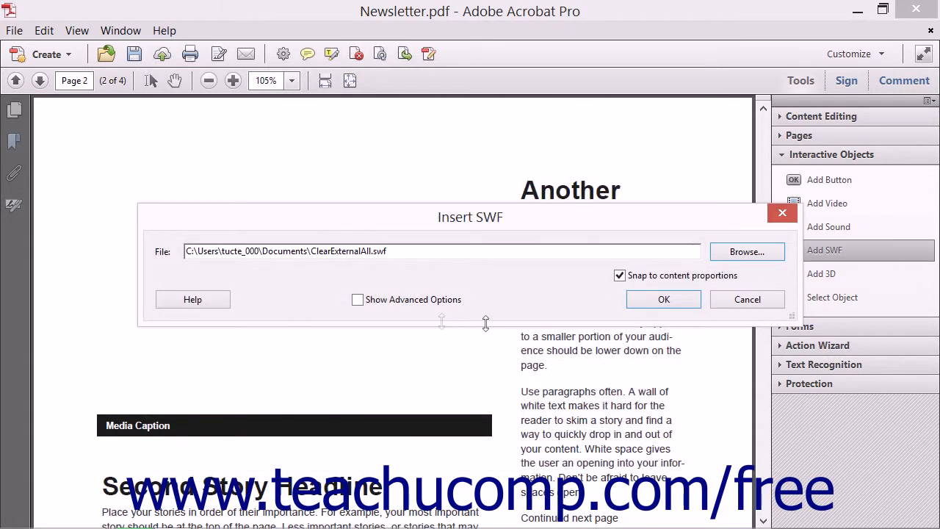
# Show the SWF's advanced options and view its launch, FlashVars and resource settings.
pyautogui.click(358, 300)
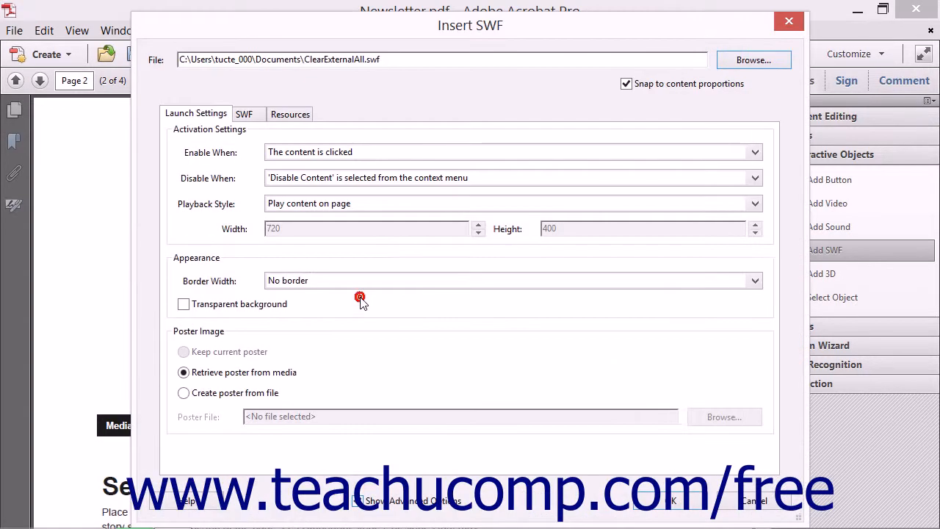
pyautogui.click(248, 121)
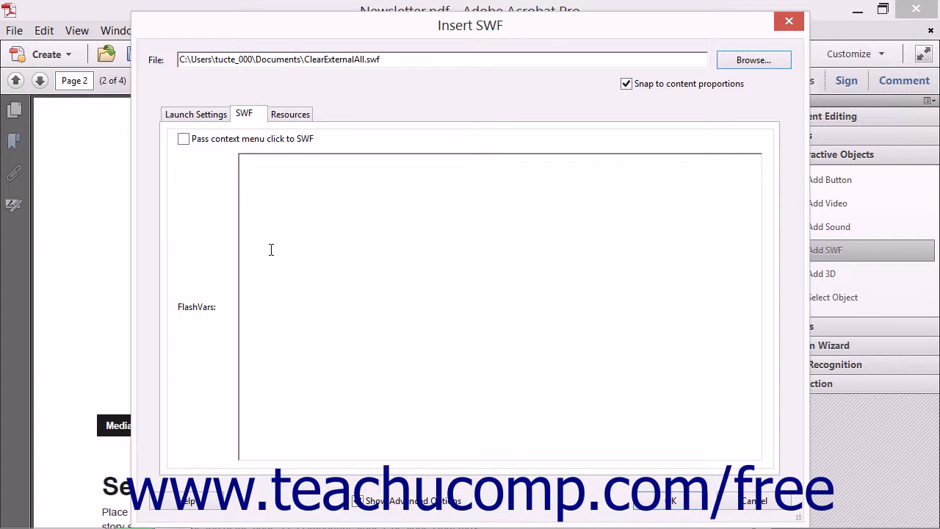
pyautogui.click(184, 143)
pyautogui.click(291, 120)
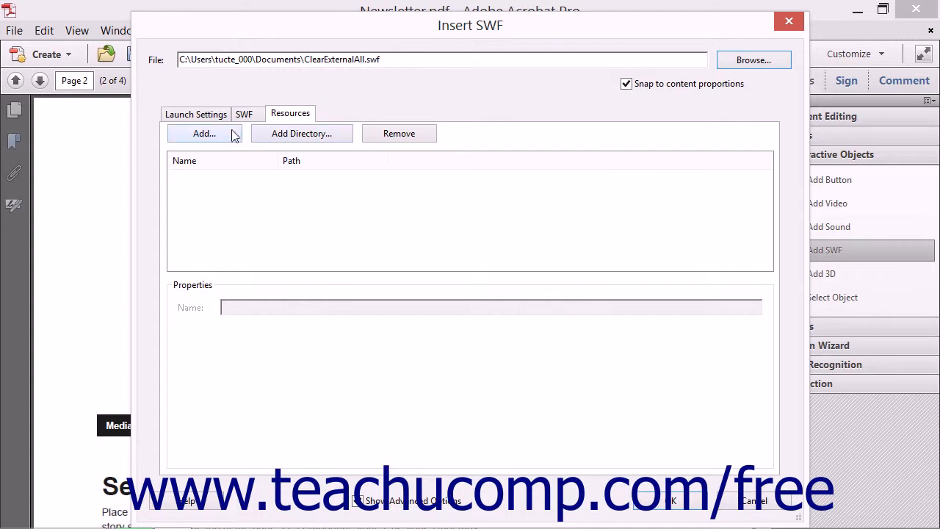
# View the dialogs for adding a resource file and a resource directory, cancel both, and dismiss the Insert SWF dialog.
pyautogui.click(204, 133)
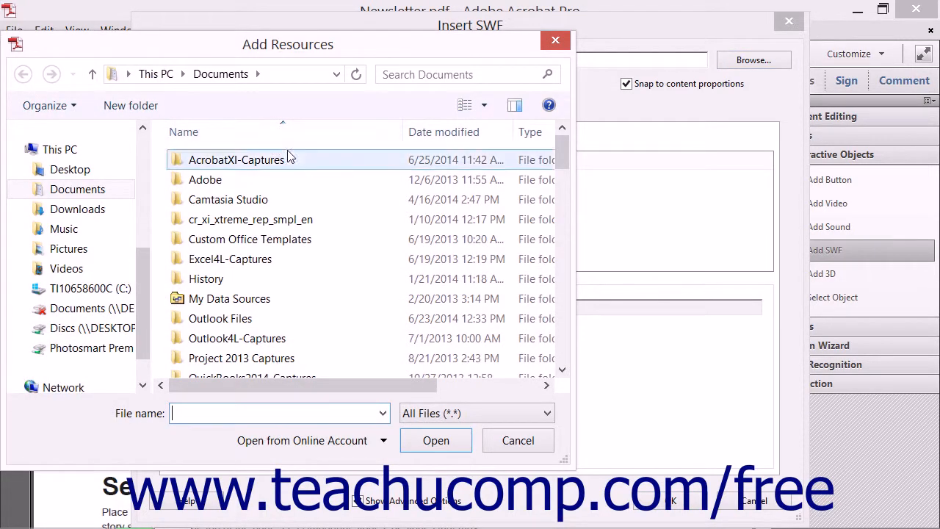
pyautogui.click(556, 40)
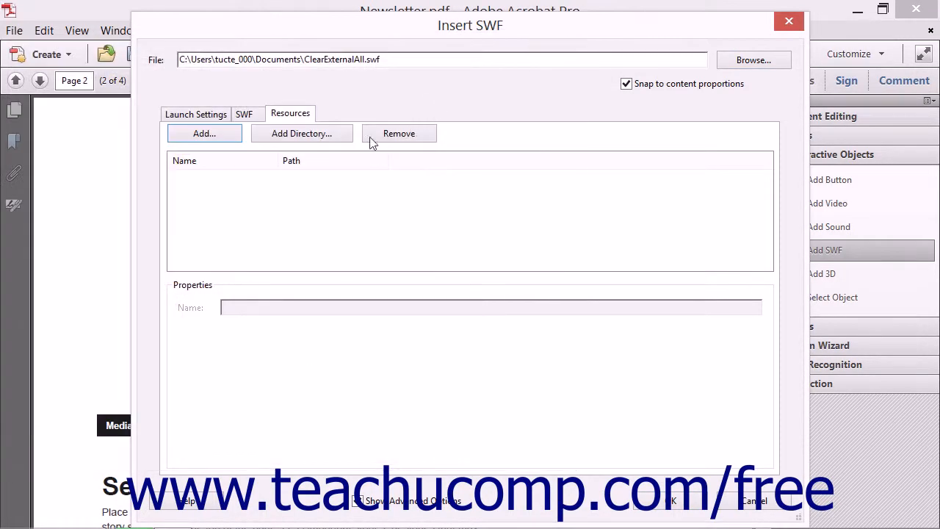
pyautogui.click(304, 136)
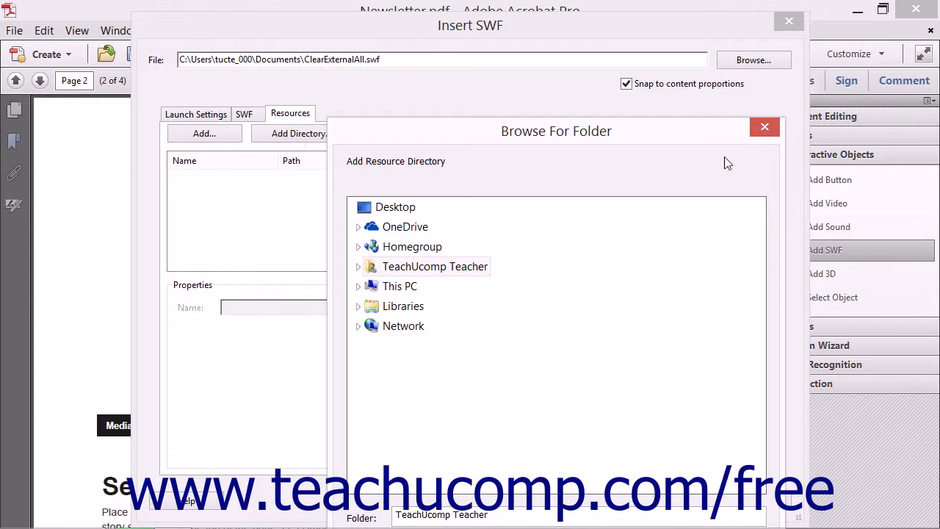
pyautogui.click(764, 127)
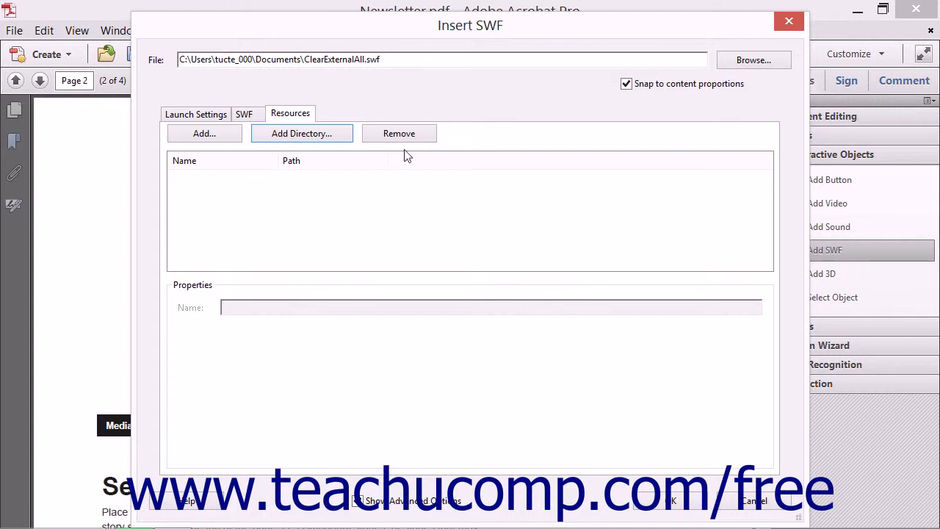
pyautogui.click(462, 132)
pyautogui.click(789, 22)
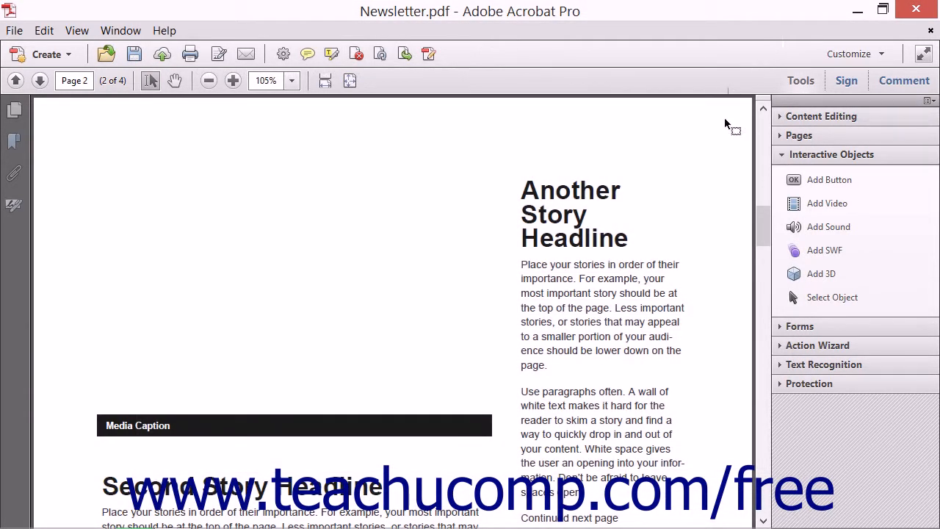
# Draw a video area directly above the Media Caption bar at the bar's width and choose 26.1.flv from Documents as its file.
pyautogui.click(821, 206)
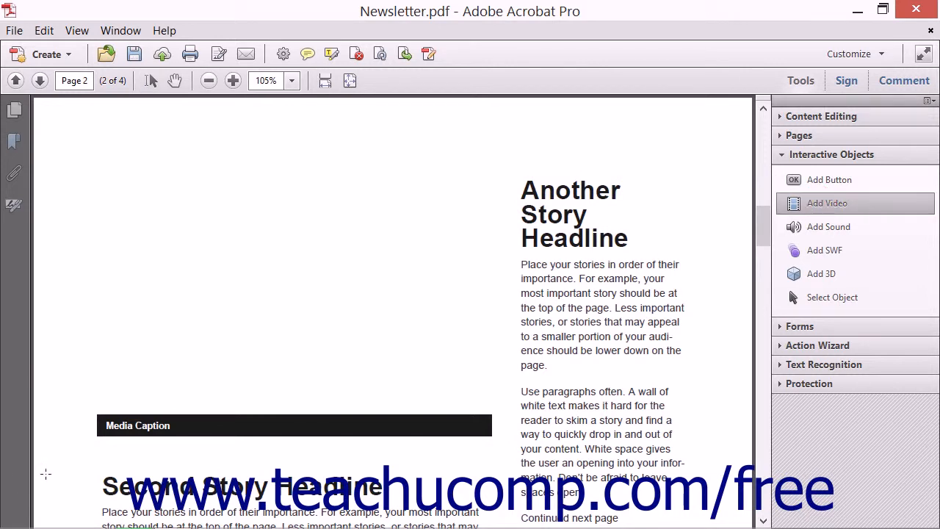
pyautogui.moveTo(96, 414); pyautogui.dragTo(494, 206)
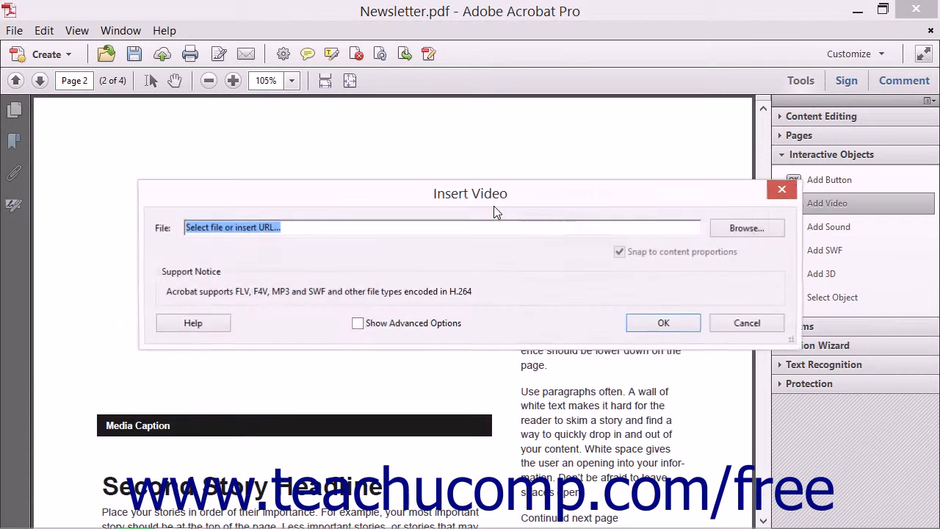
pyautogui.click(718, 226)
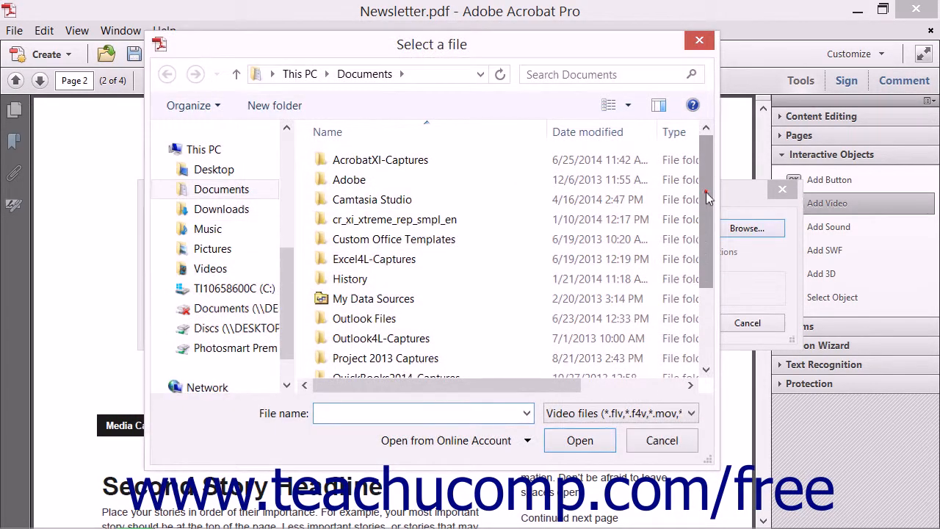
pyautogui.moveTo(705, 191); pyautogui.dragTo(706, 261)
pyautogui.click(352, 368)
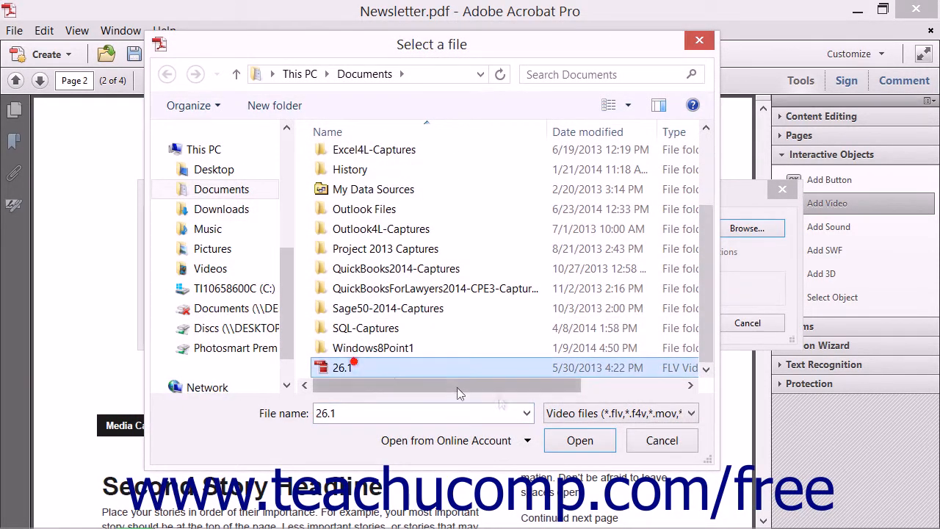
pyautogui.click(576, 443)
# Show the video's advanced options, set its playback controls to bright green, and insert the video.
pyautogui.click(400, 326)
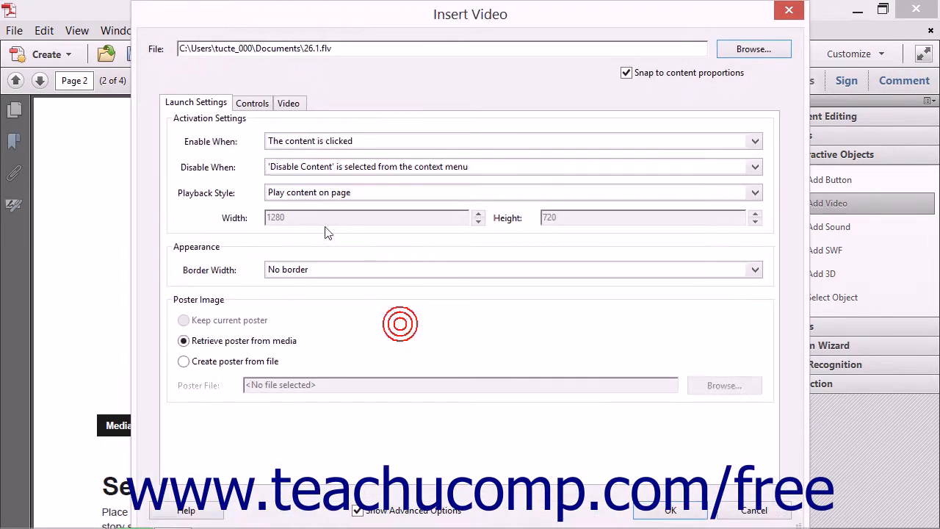
pyautogui.click(252, 103)
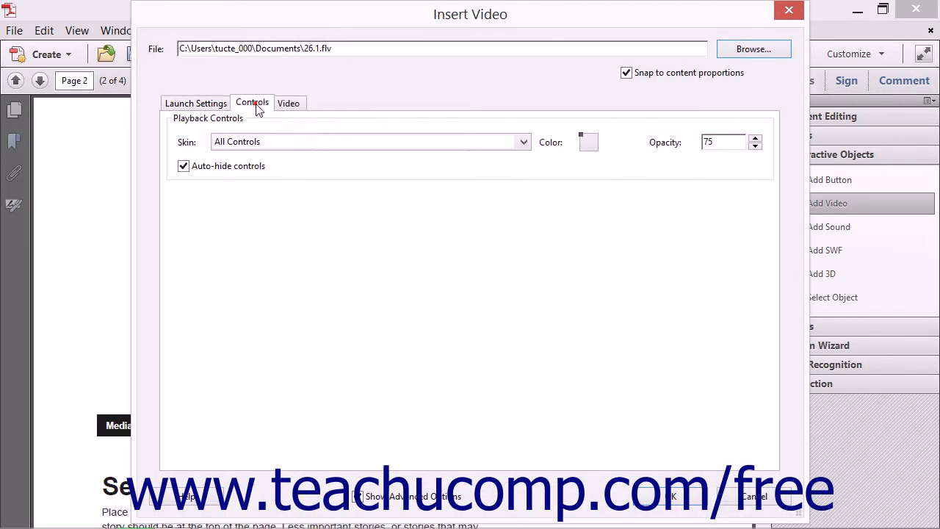
pyautogui.click(588, 142)
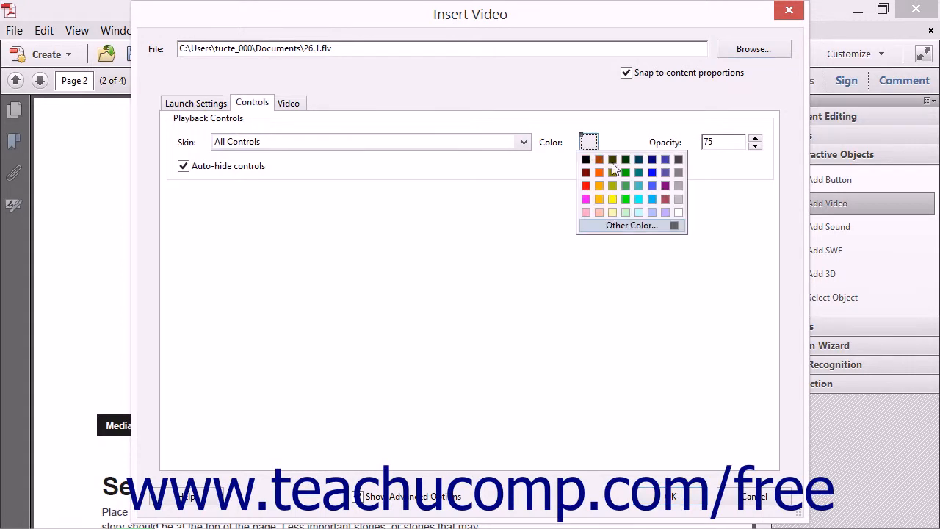
pyautogui.click(625, 209)
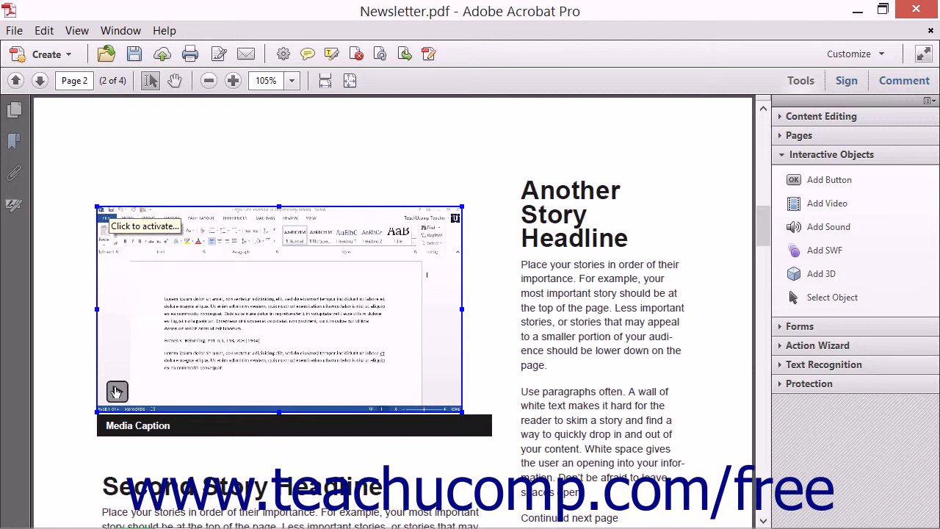
# Play the inserted video on the page and stop its playback.
pyautogui.click(117, 391)
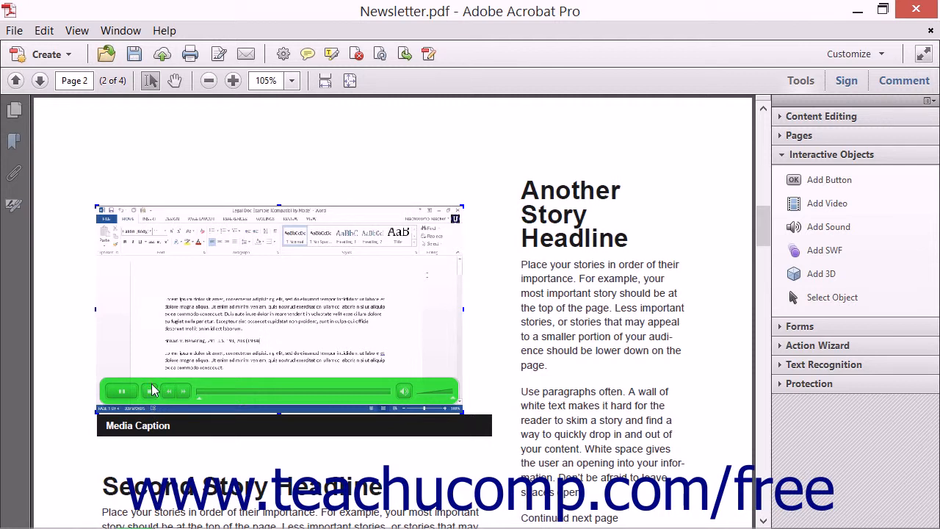
pyautogui.click(150, 393)
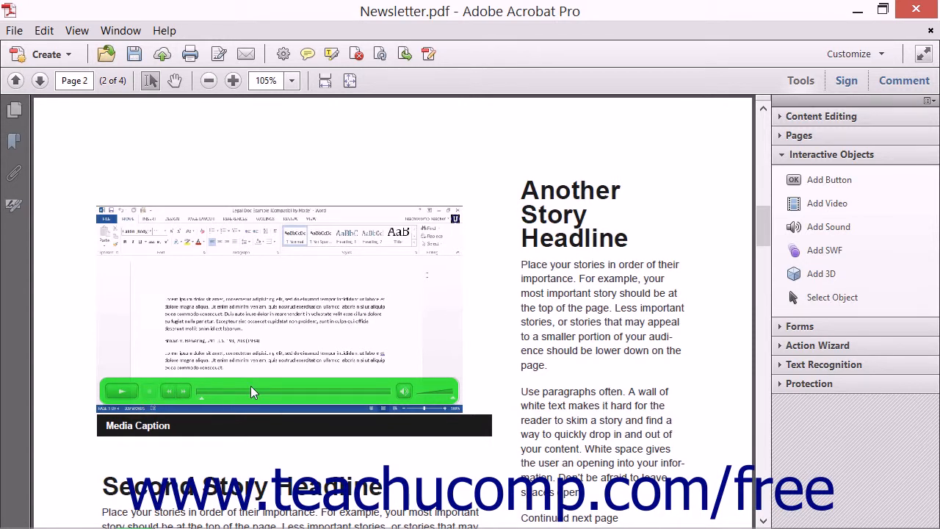
# Select the inserted video with Select Object, open its Edit Video settings for viewing, and close them.
pyautogui.click(867, 299)
pyautogui.click(406, 281)
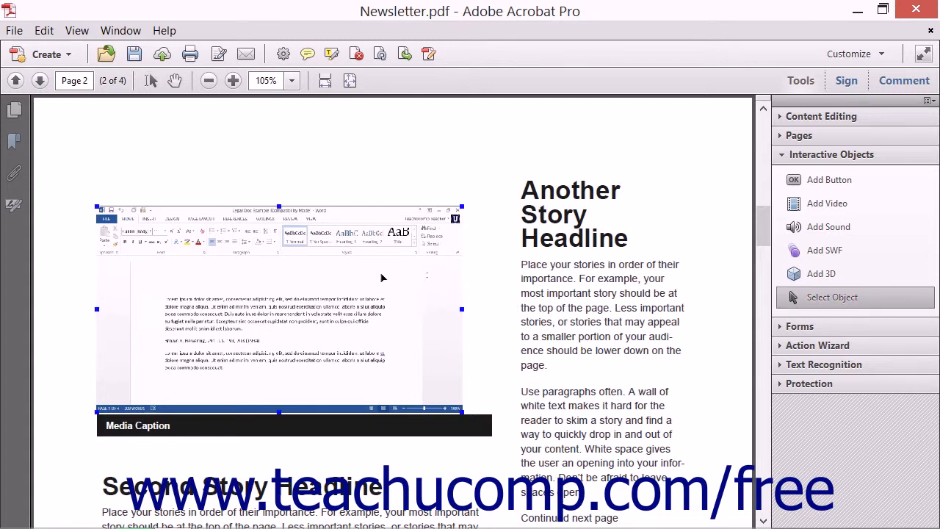
pyautogui.doubleClick(381, 277)
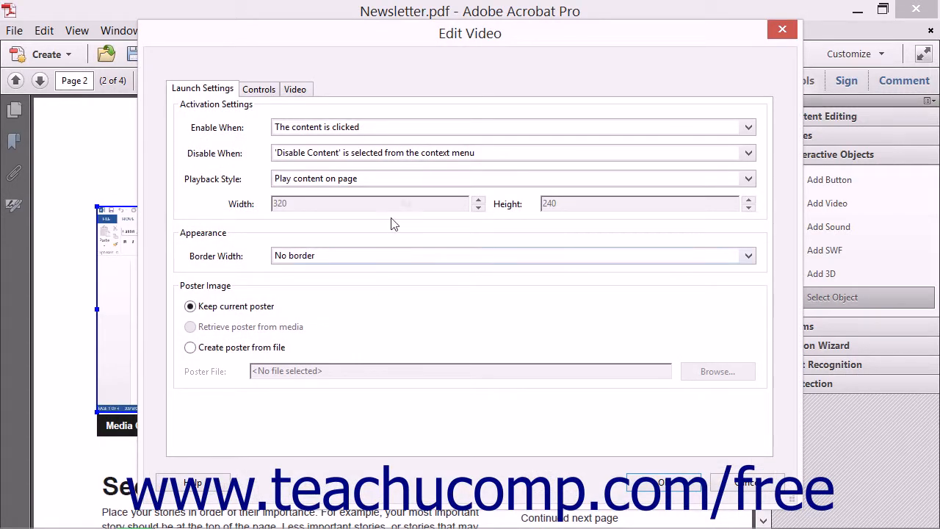
pyautogui.click(466, 29)
pyautogui.click(689, 482)
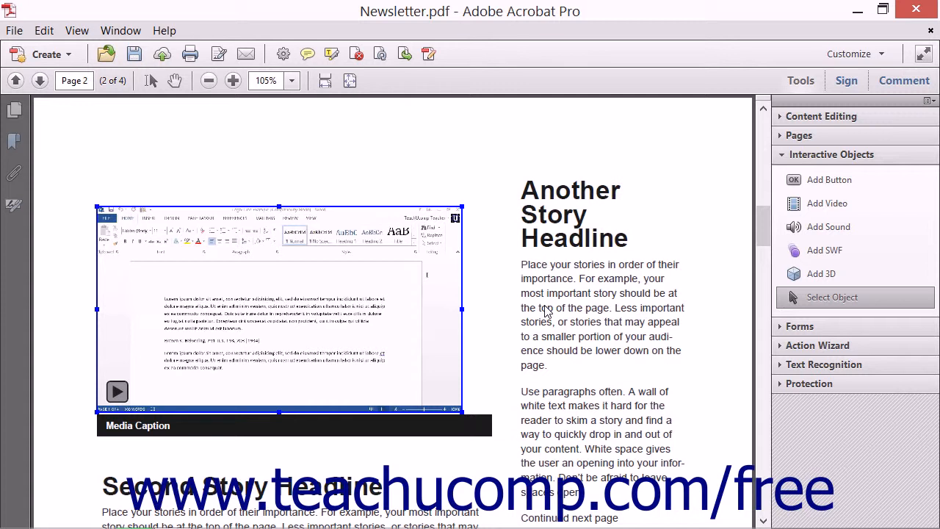
# Select the video above the Media Caption bar with Select Object and delete it from the page.
pyautogui.click(835, 300)
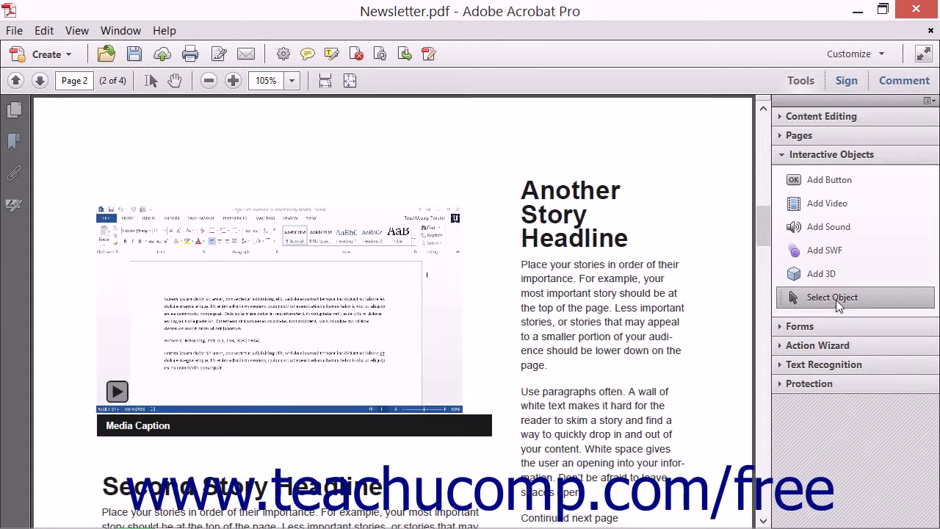
pyautogui.click(337, 296)
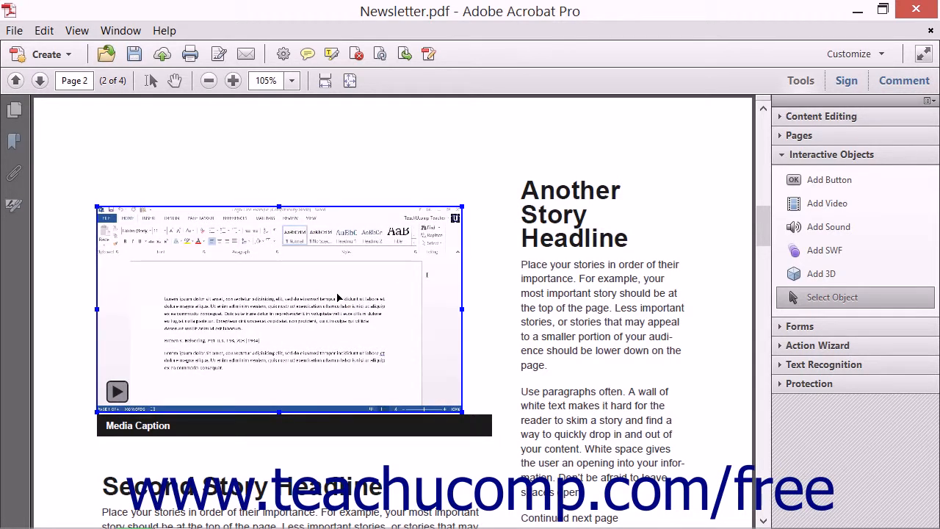
pyautogui.press('Delete')
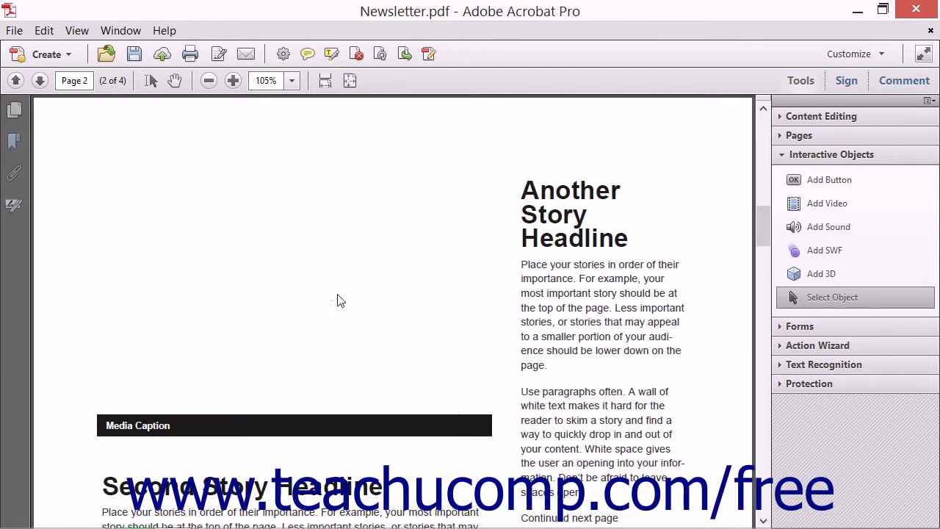